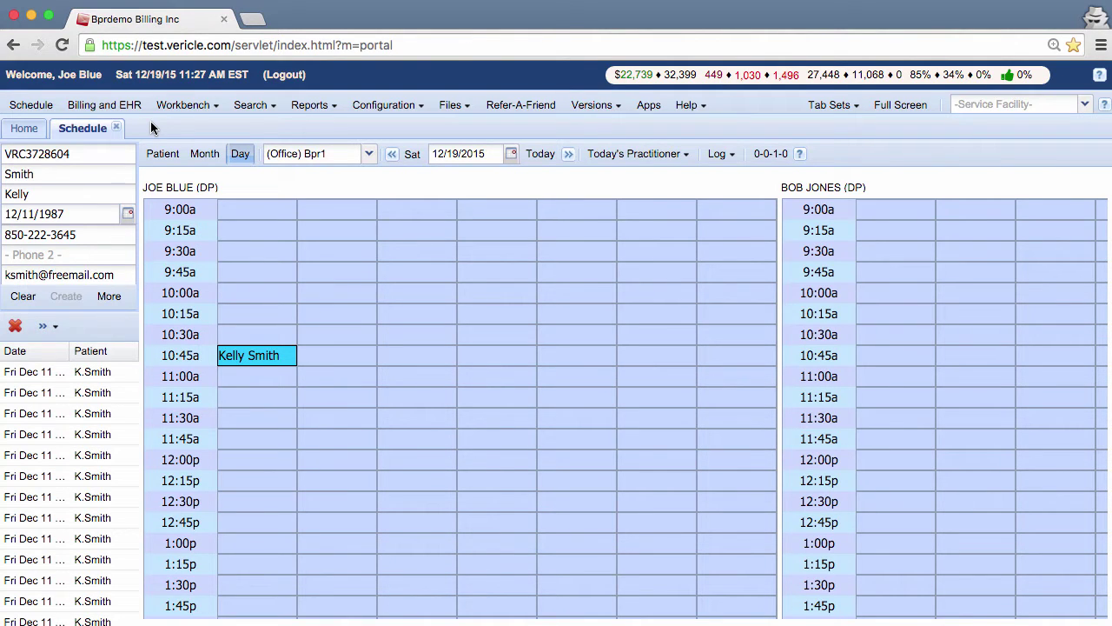
# In the patient's payments ledger, enter allowed amount 41.32, insurance payment 32.40 and type 530 amount 8.92 for the 12-19-15 charge
pyautogui.click(161, 154)
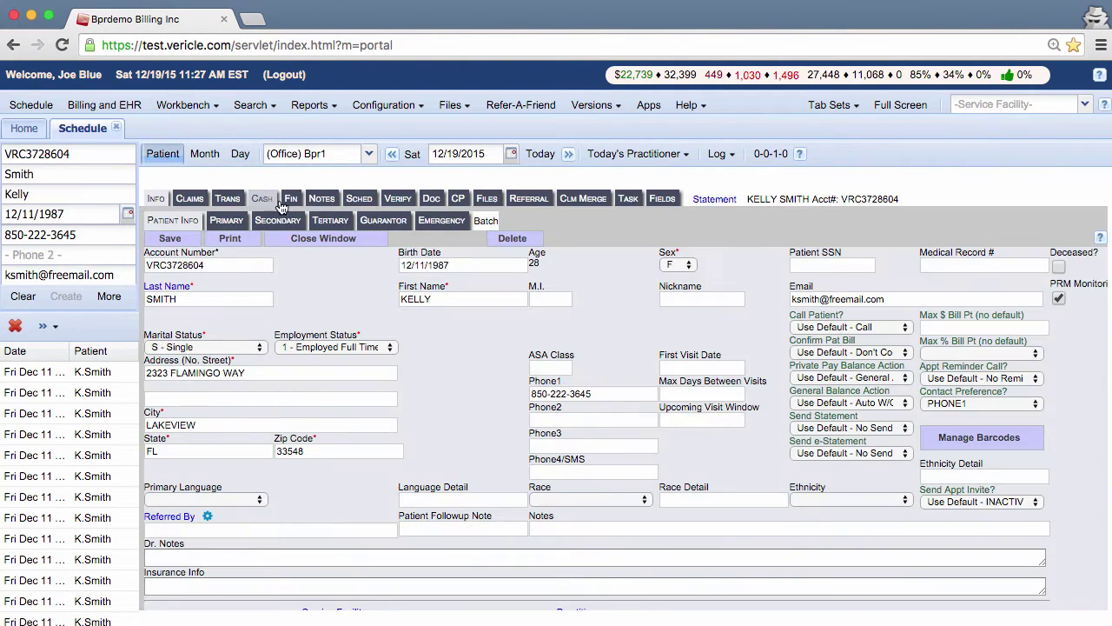
pyautogui.click(289, 201)
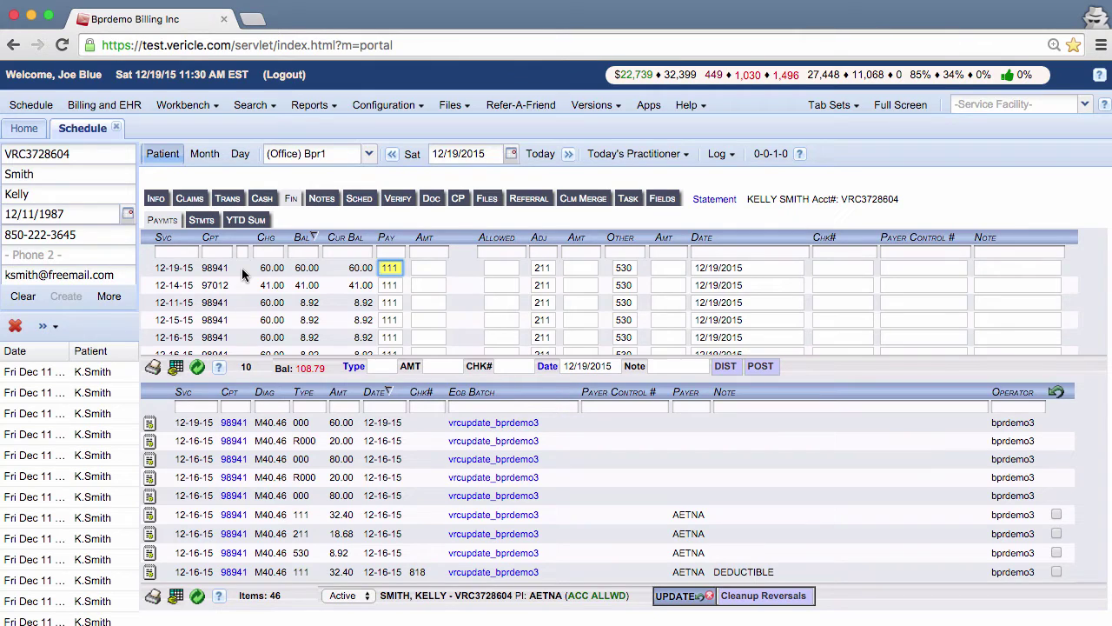
pyautogui.click(511, 271)
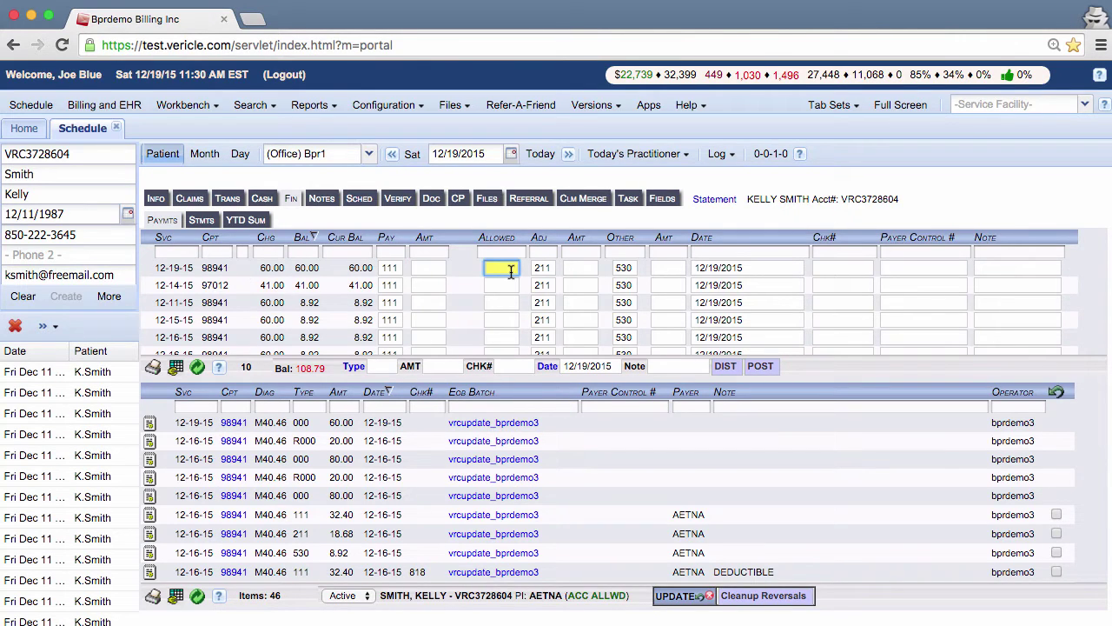
pyautogui.write('41.32')
pyautogui.click(431, 267)
pyautogui.write('32.40')
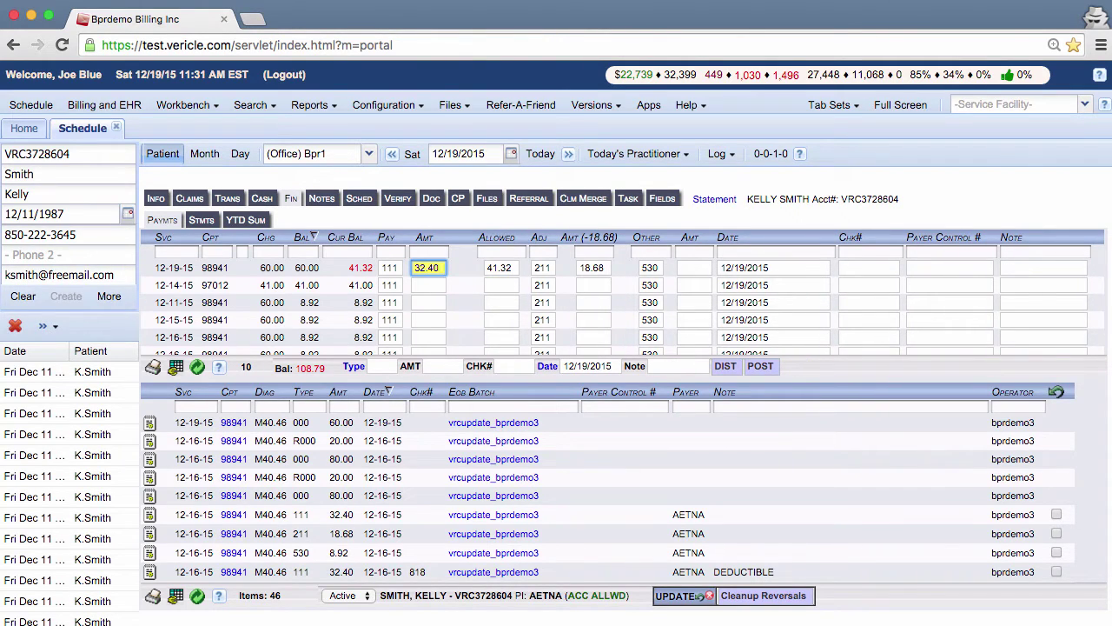
pyautogui.click(472, 285)
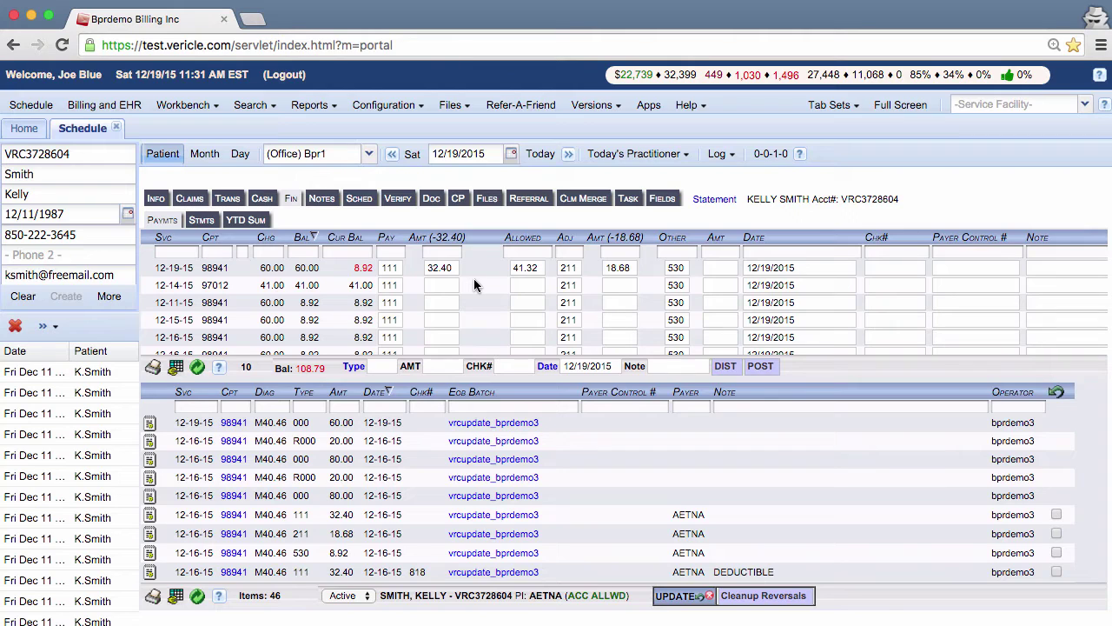
pyautogui.click(710, 268)
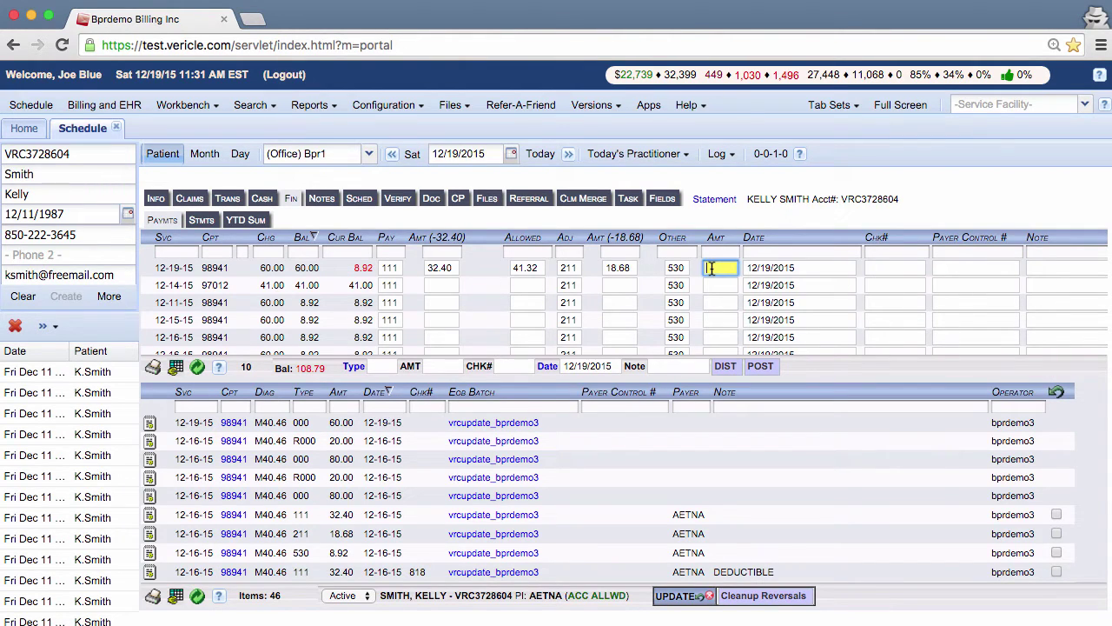
pyautogui.write('8.92')
# Look up the money transfer type codes, check code 530 for patient co-insurance, and close the lookup
pyautogui.click(380, 366)
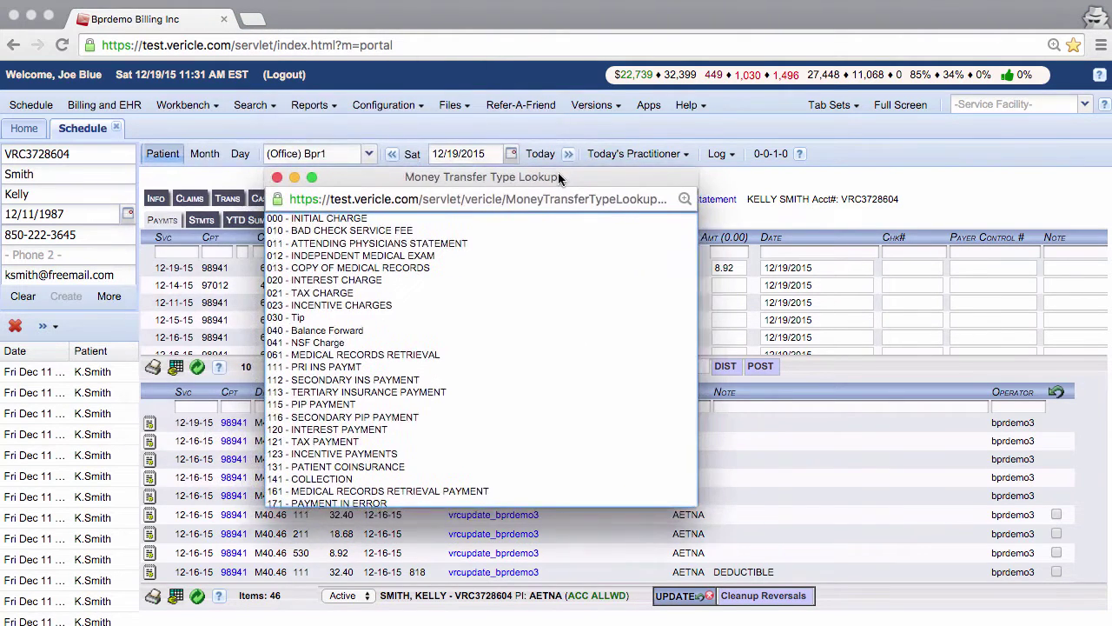
pyautogui.moveTo(558, 172); pyautogui.dragTo(604, 184)
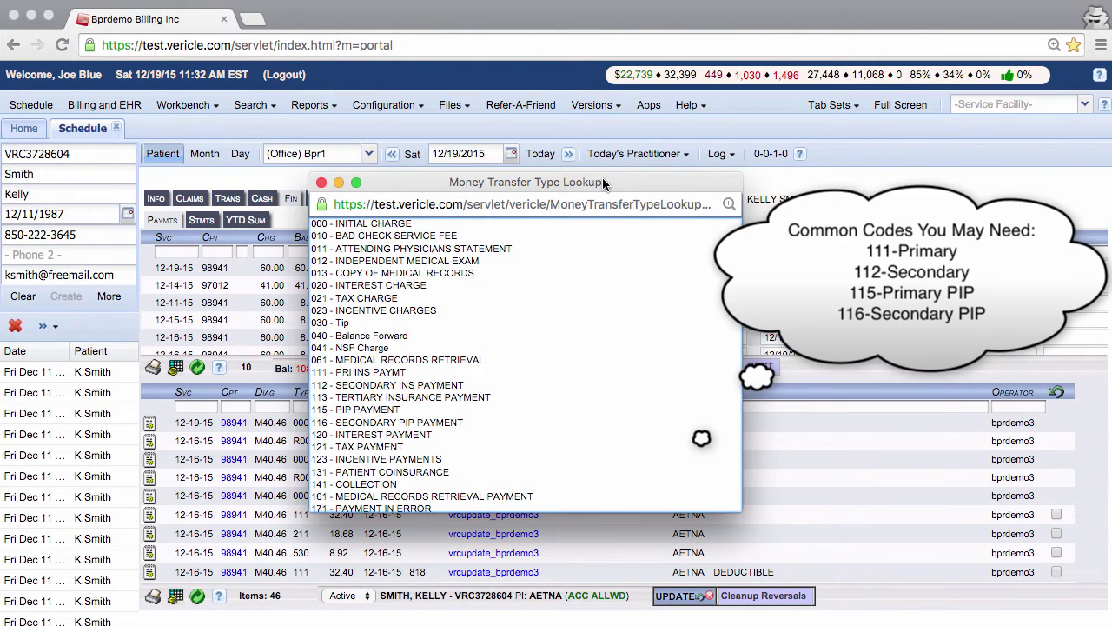
pyautogui.scroll(-8, 568, 322)
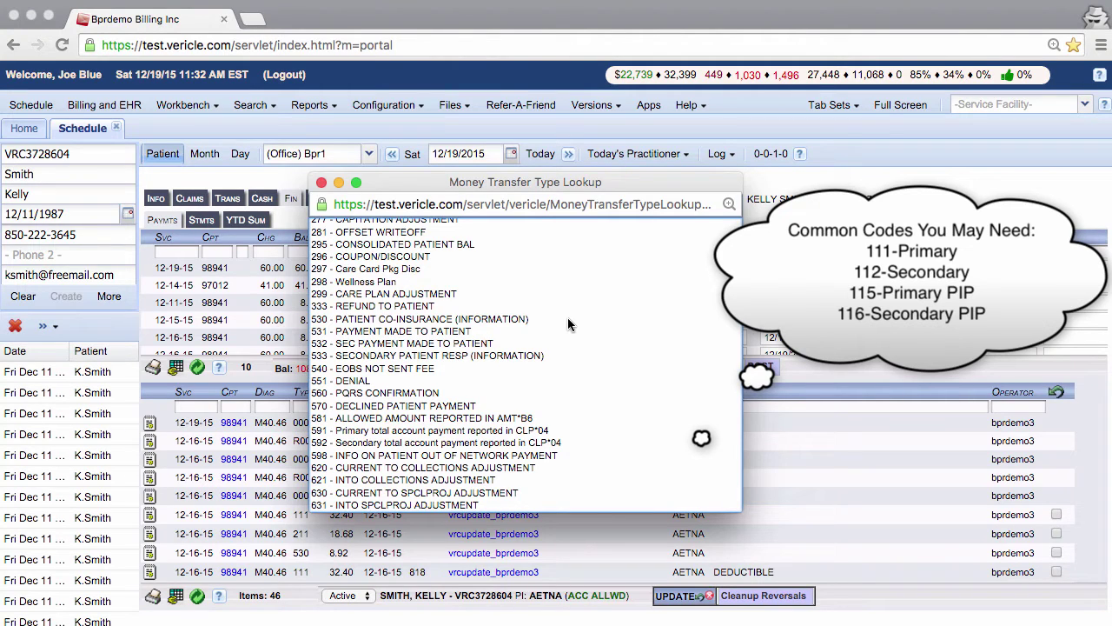
pyautogui.click(518, 321)
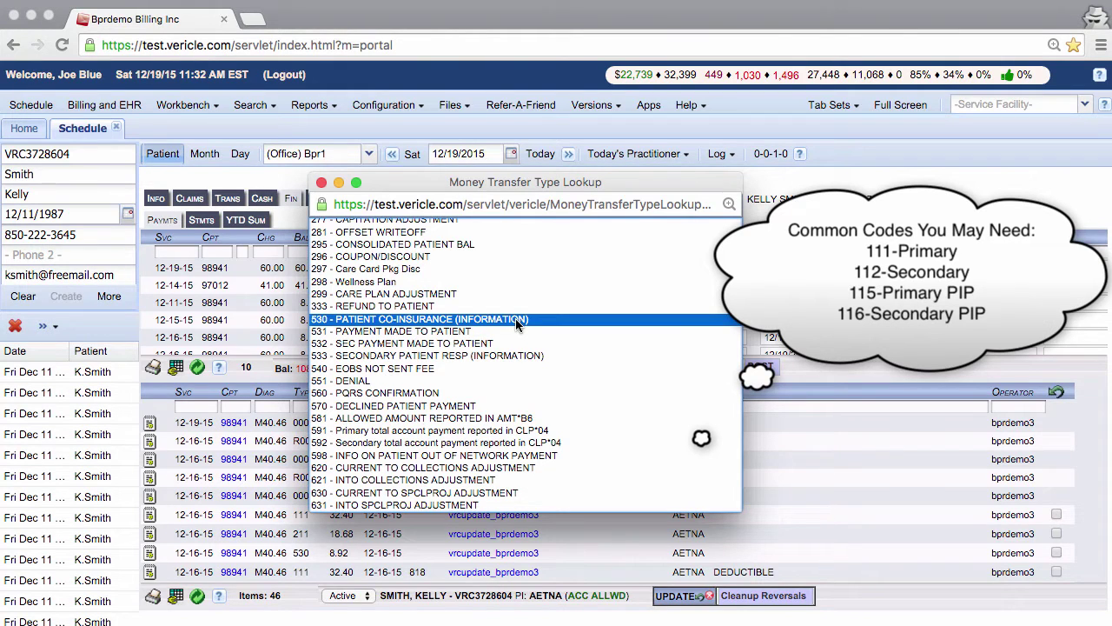
pyautogui.click(321, 183)
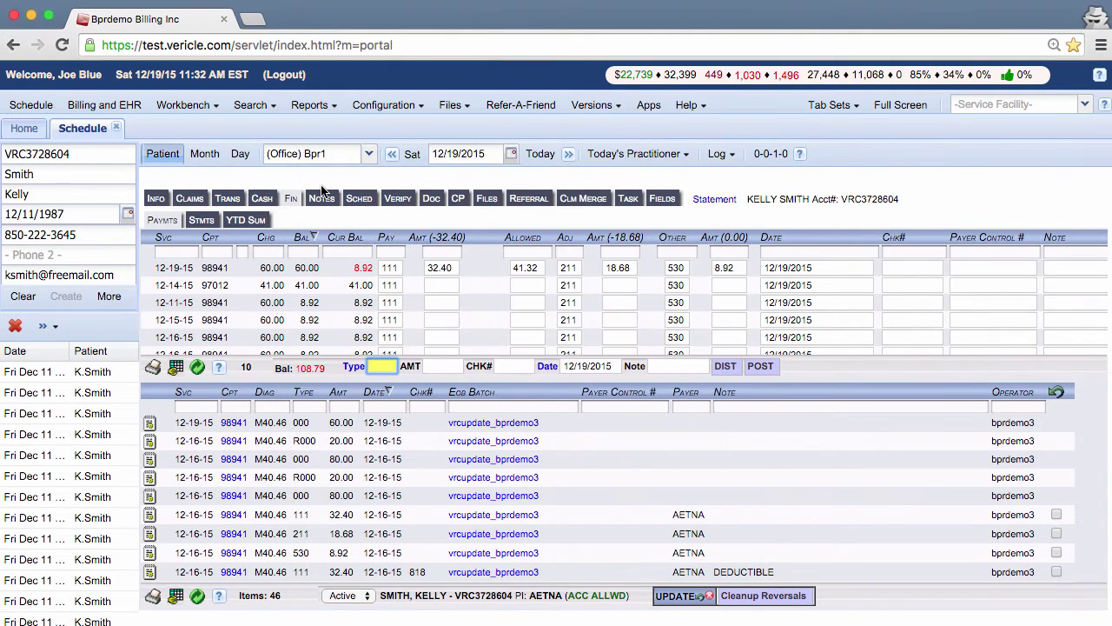
# Add check number 818 and the rejection note DEDUCTIBLE to the 12-19-15 charge, and post its payment entries
pyautogui.click(928, 269)
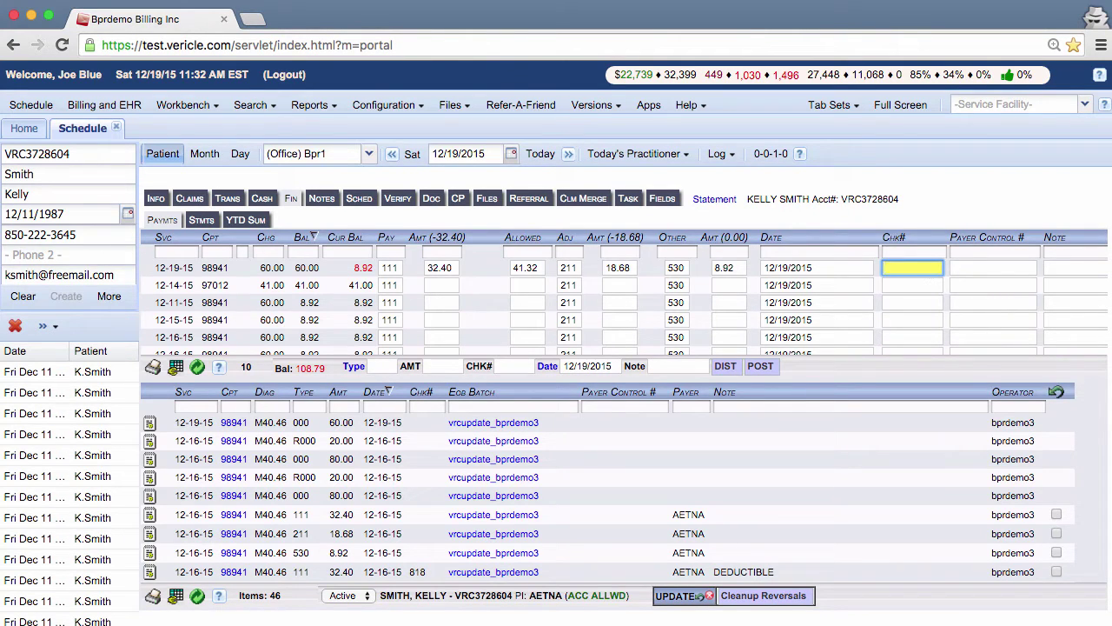
pyautogui.write('818')
pyautogui.hscroll(2, 1028, 270)
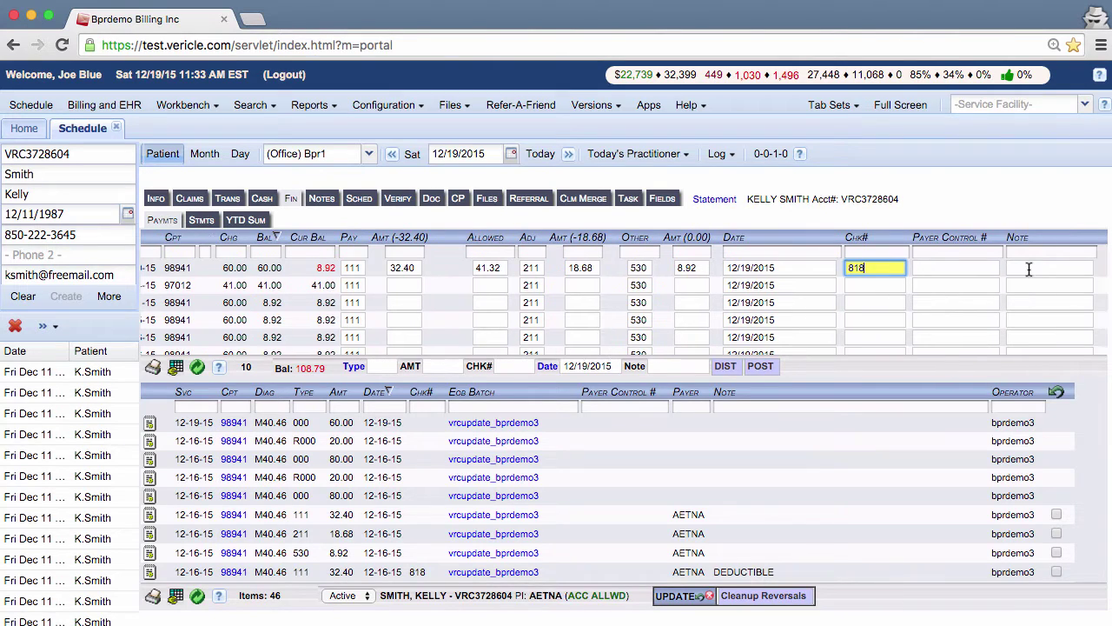
pyautogui.click(1028, 269)
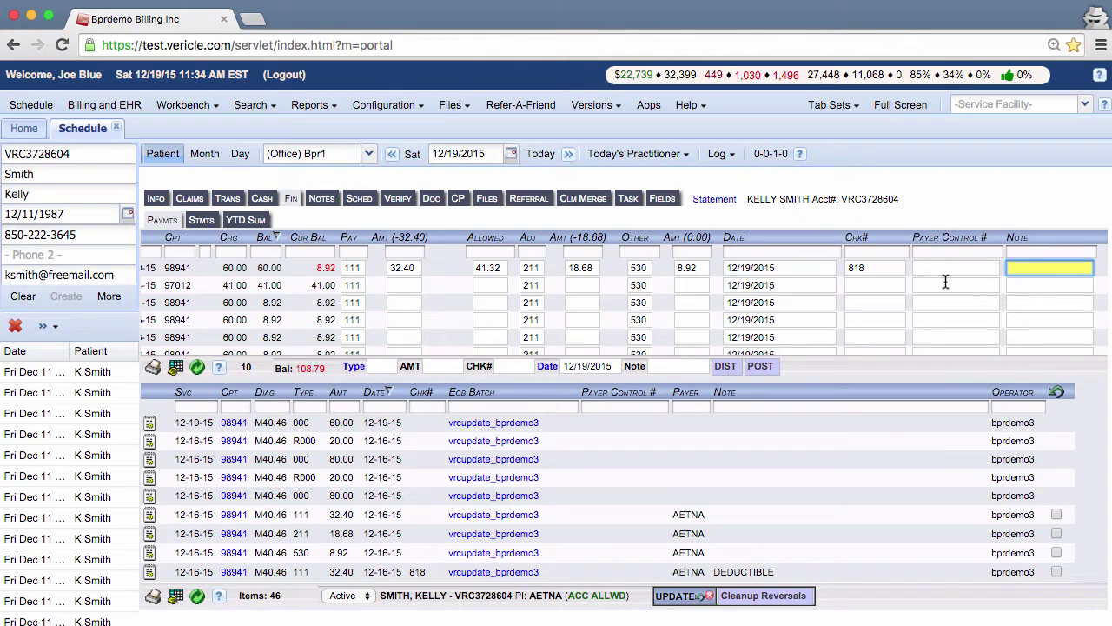
pyautogui.press('super+Tab')
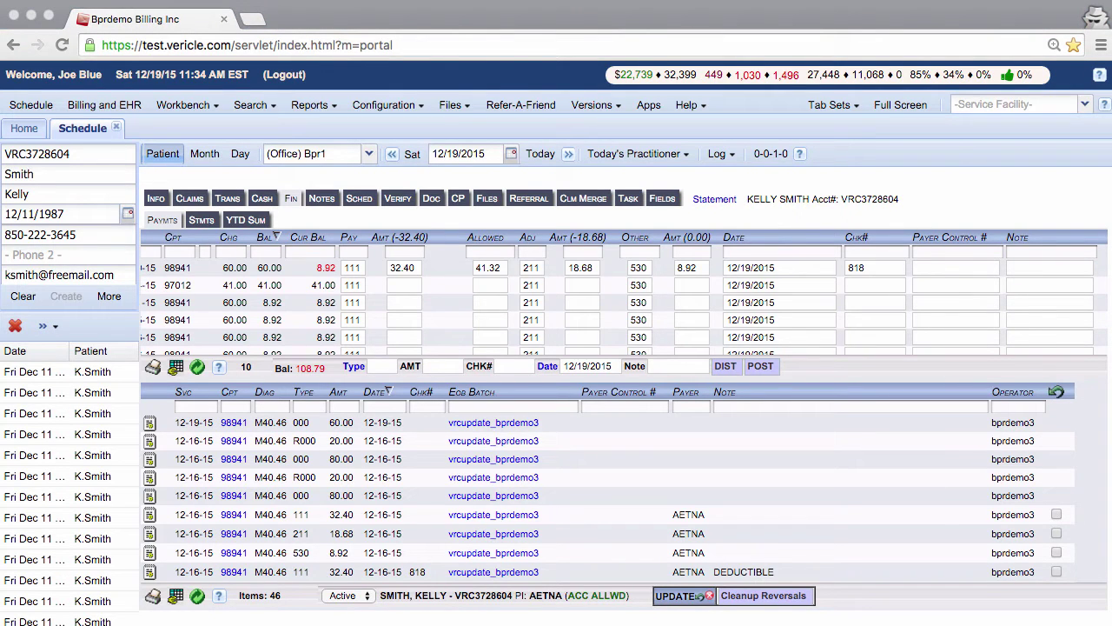
pyautogui.moveTo(711, 133); pyautogui.dragTo(723, 148)
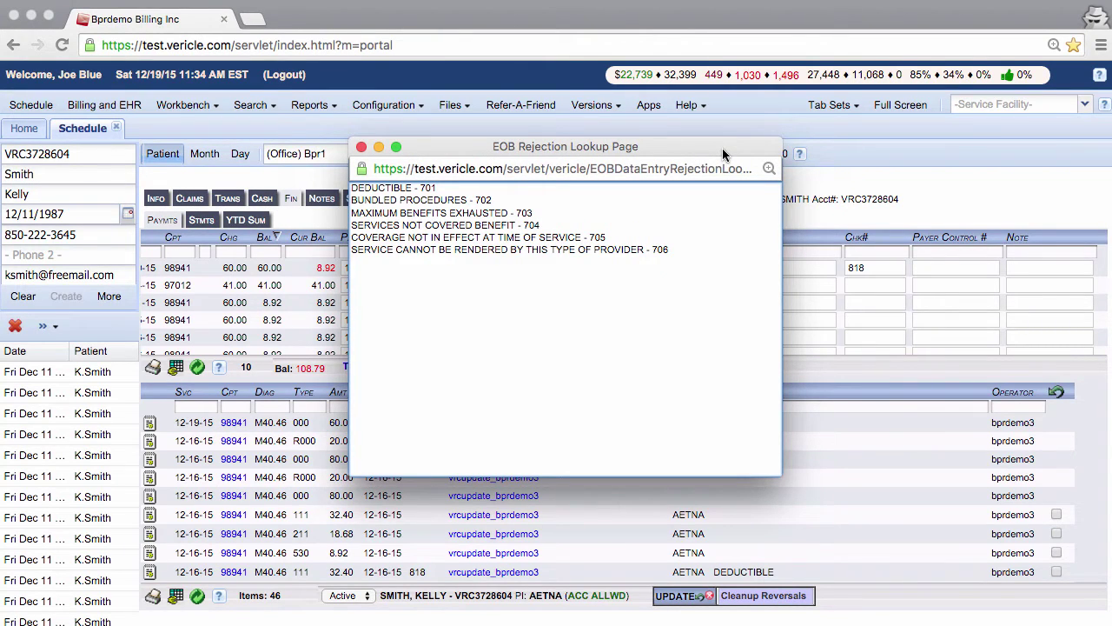
pyautogui.click(423, 189)
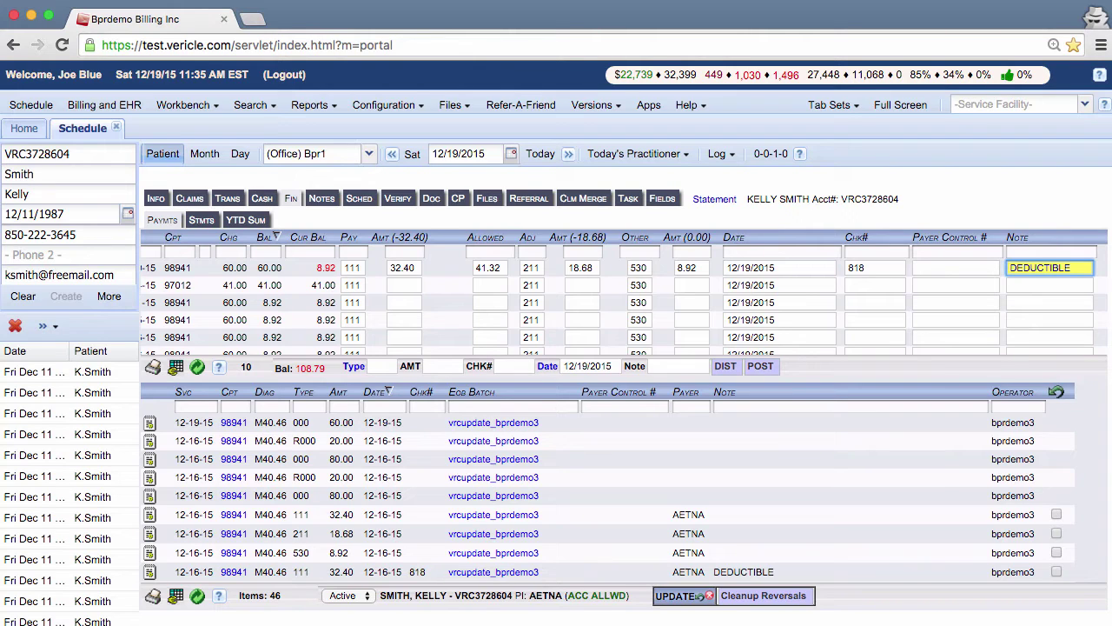
pyautogui.click(768, 369)
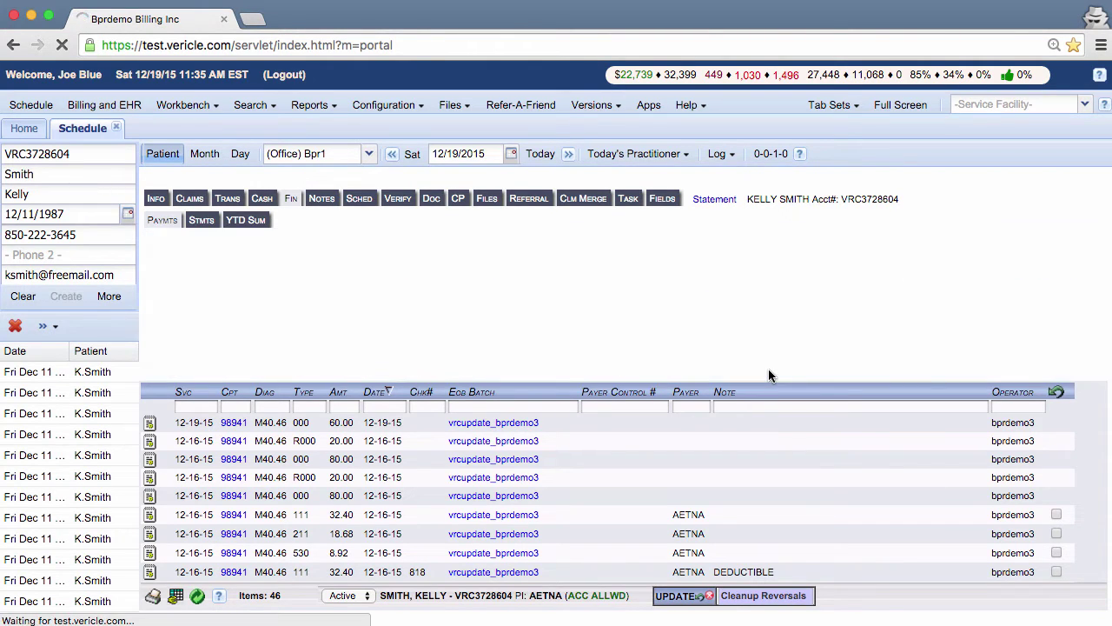
pyautogui.scroll(-3, 370, 270)
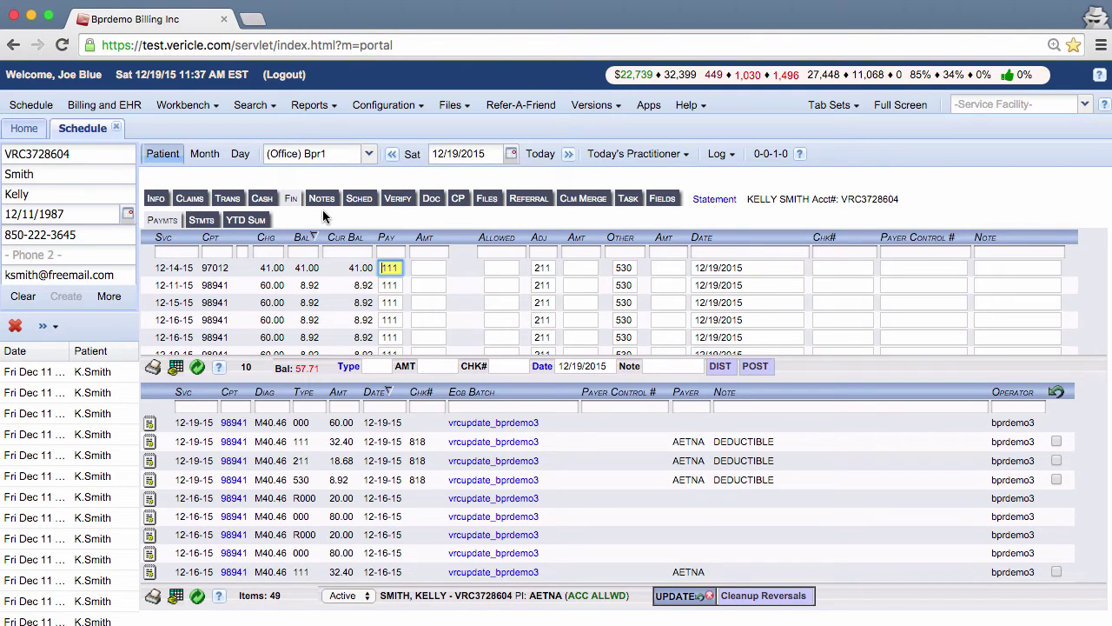
# Open the 12-19-15 claim from the patient's claims list, review its claim payments, and close it
pyautogui.click(196, 202)
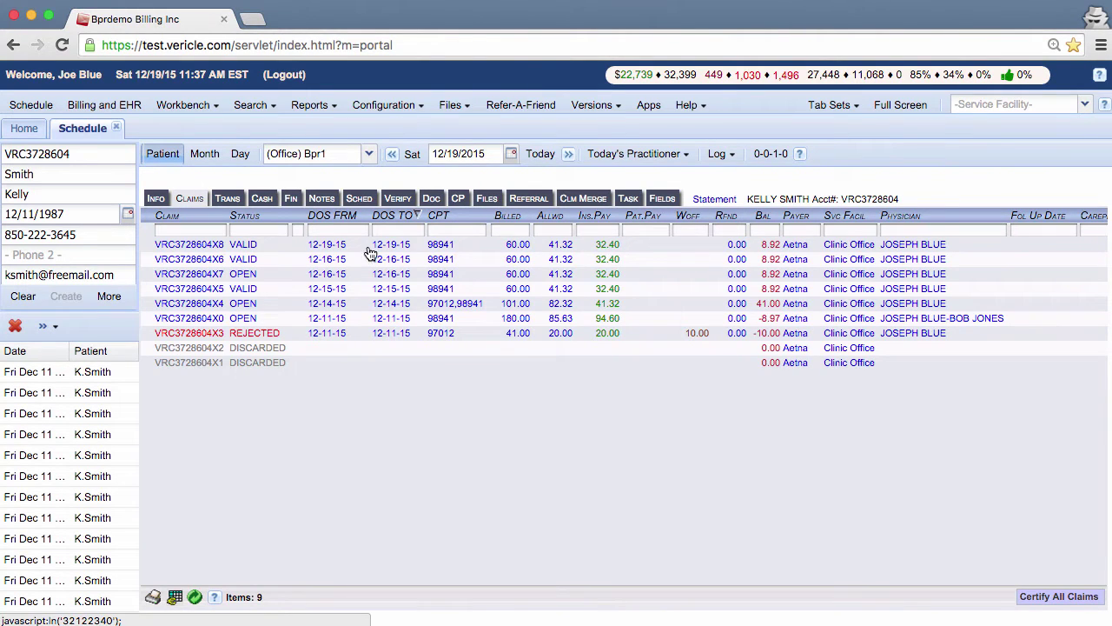
pyautogui.click(205, 247)
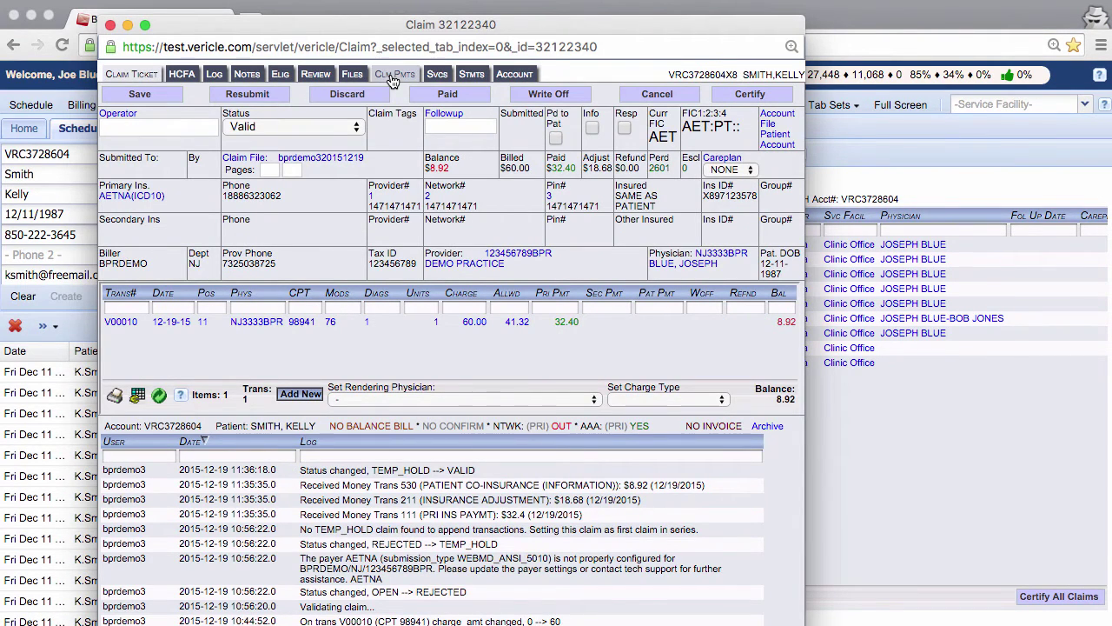
pyautogui.click(393, 76)
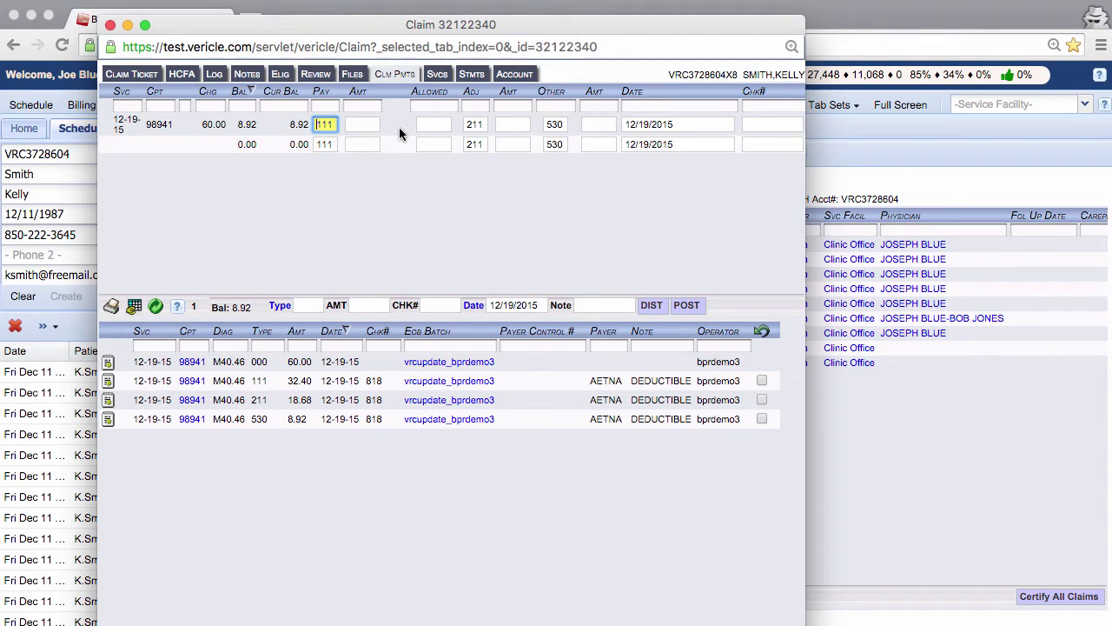
pyautogui.click(110, 25)
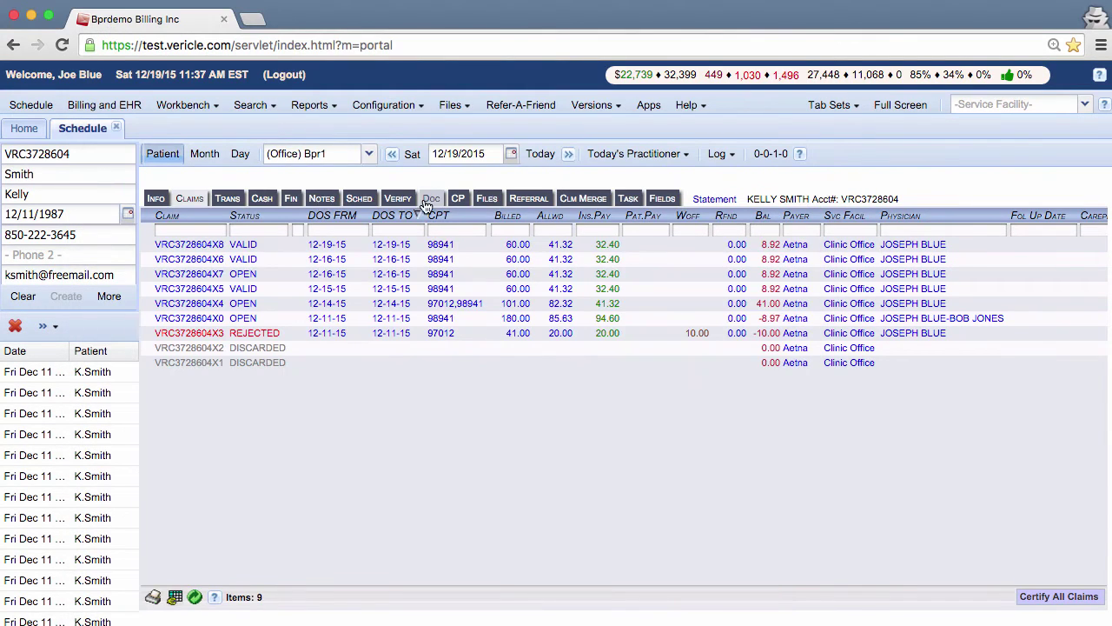
# Distribute a type 111 payment with amount 0 and date 12/14/2015 across the charges in the patient's payments ledger
pyautogui.click(291, 198)
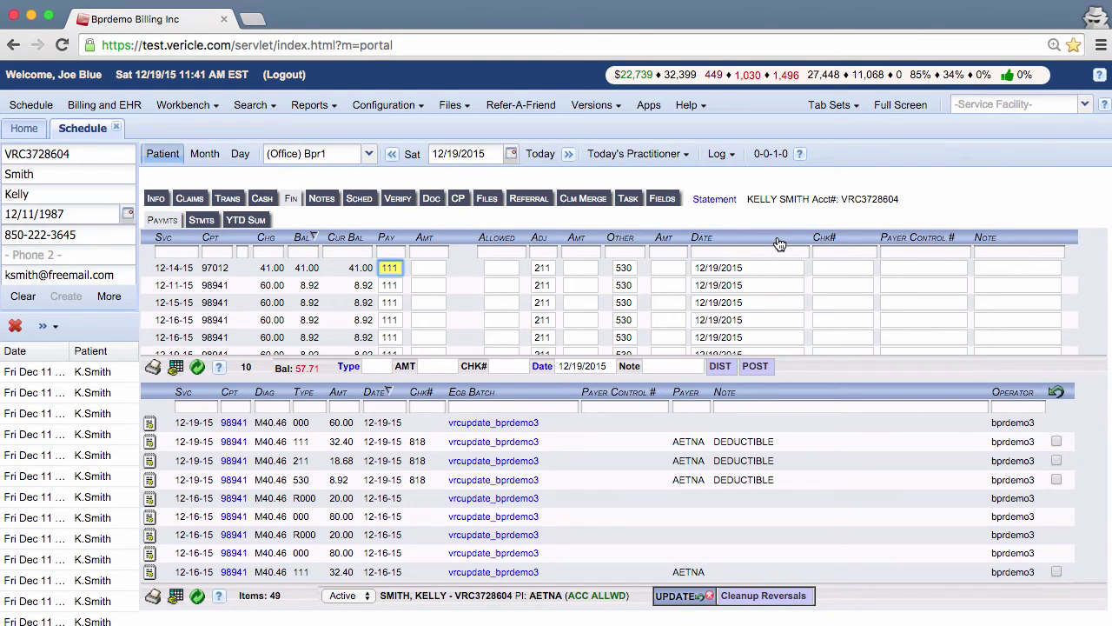
pyautogui.click(379, 367)
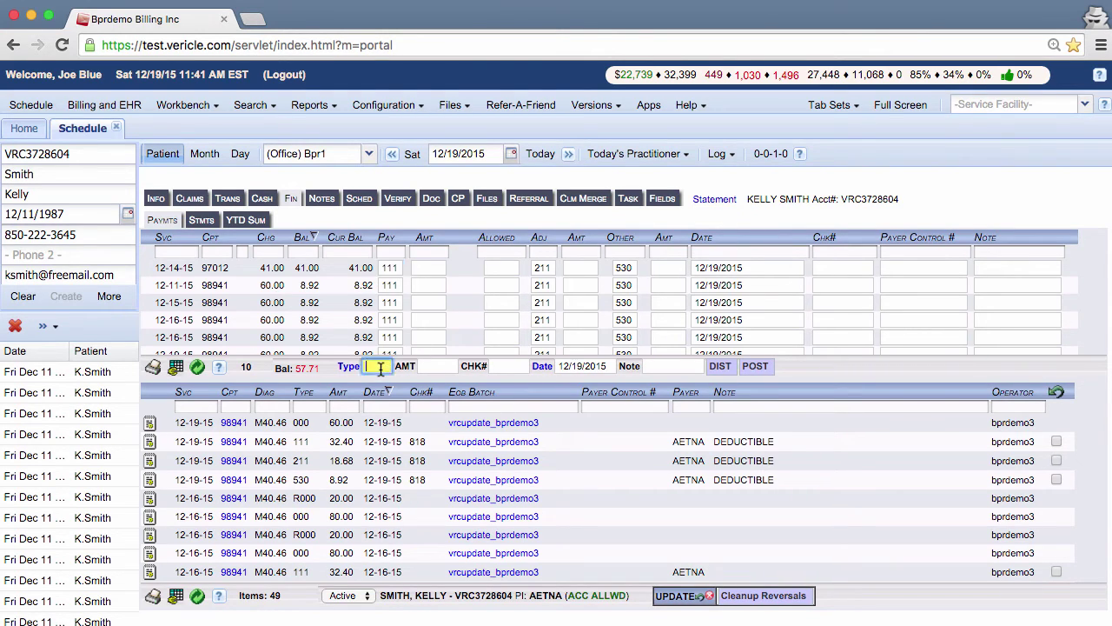
pyautogui.write('111')
pyautogui.click(440, 367)
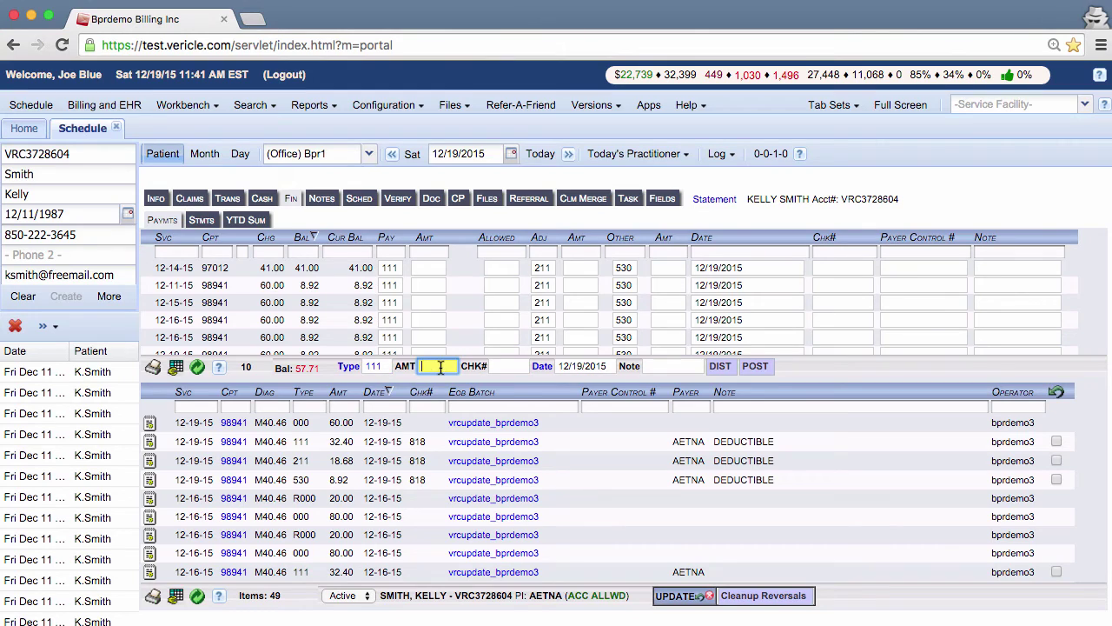
pyautogui.write('0')
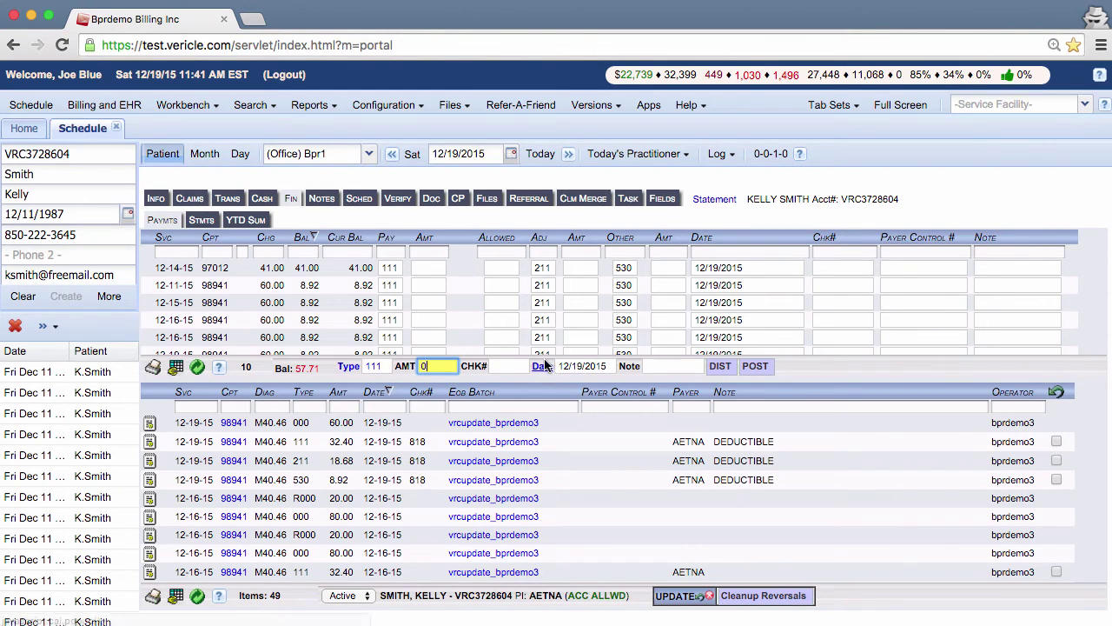
pyautogui.click(580, 365)
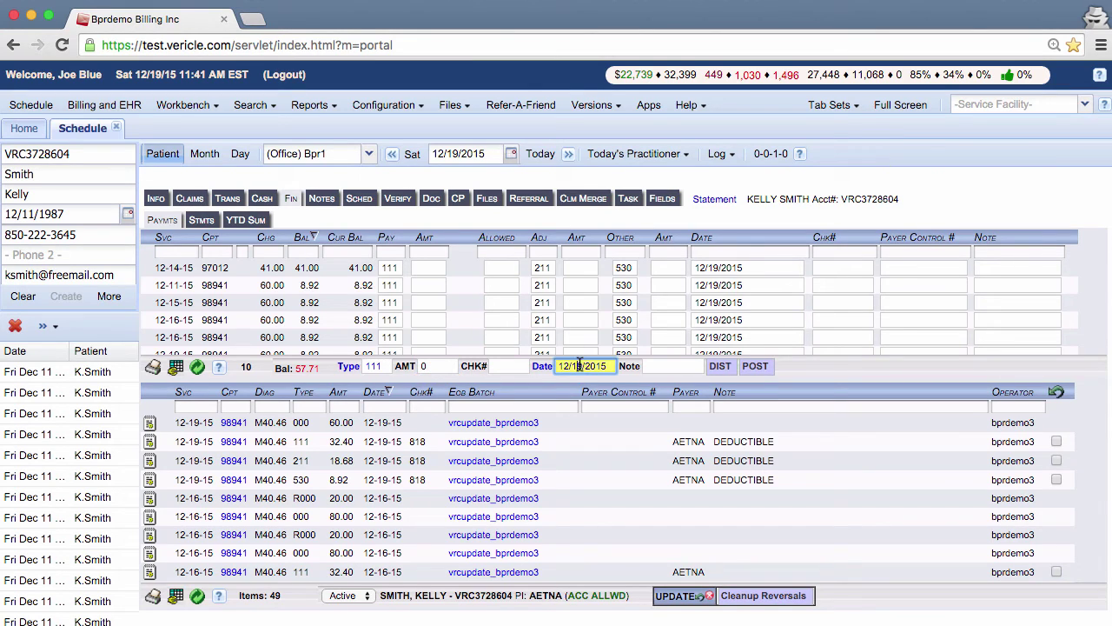
pyautogui.click(719, 368)
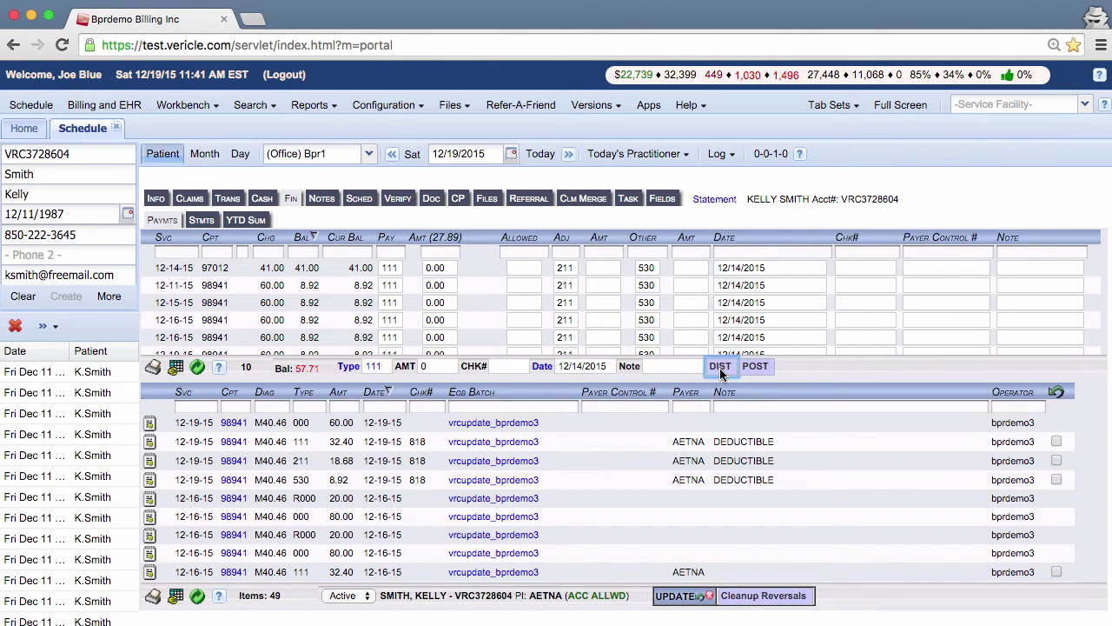